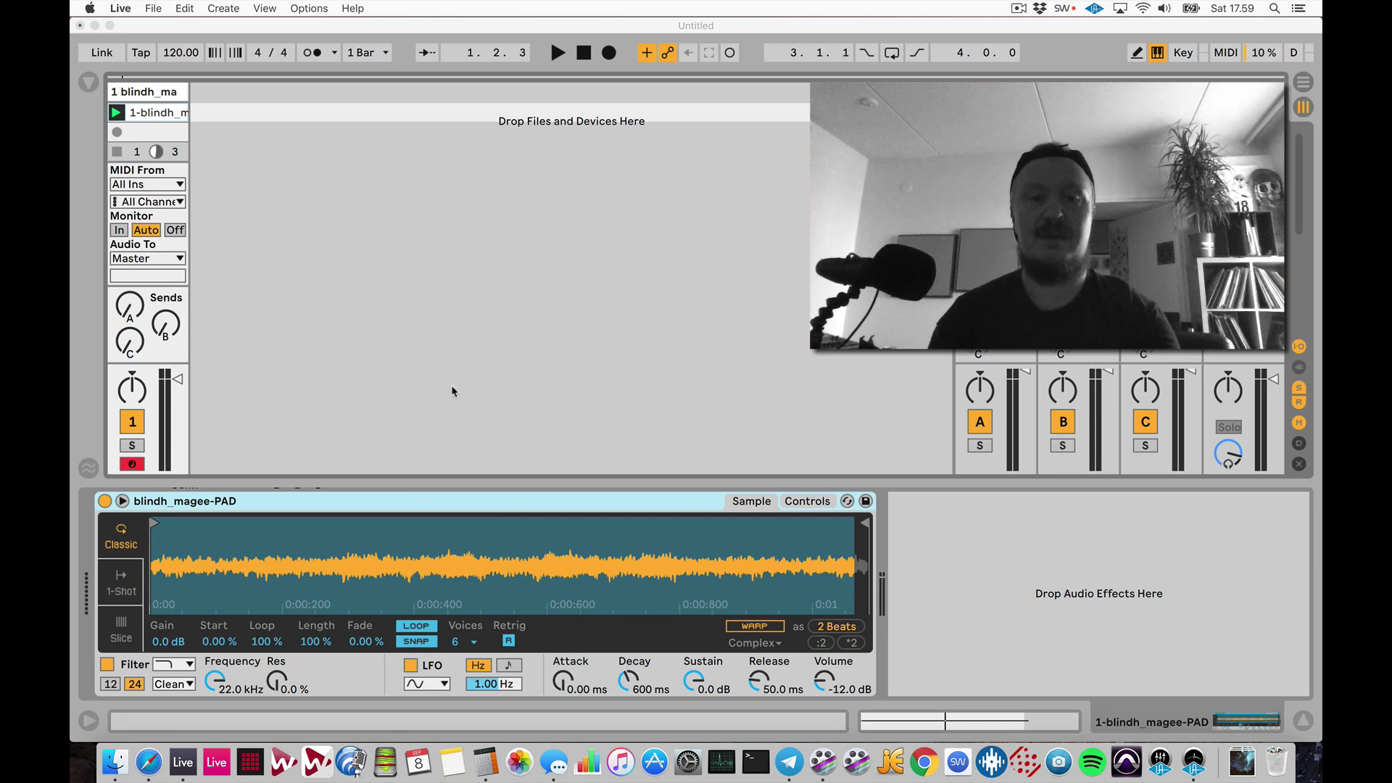
- Open track 1's pad MIDI clip in Clip View
{"action": "double_click", "coordinate": [152, 112]}
- Draw a triangular pitch bend envelope that rises and falls on the pad clip
{"action": "left_click", "coordinate": [717, 445]}
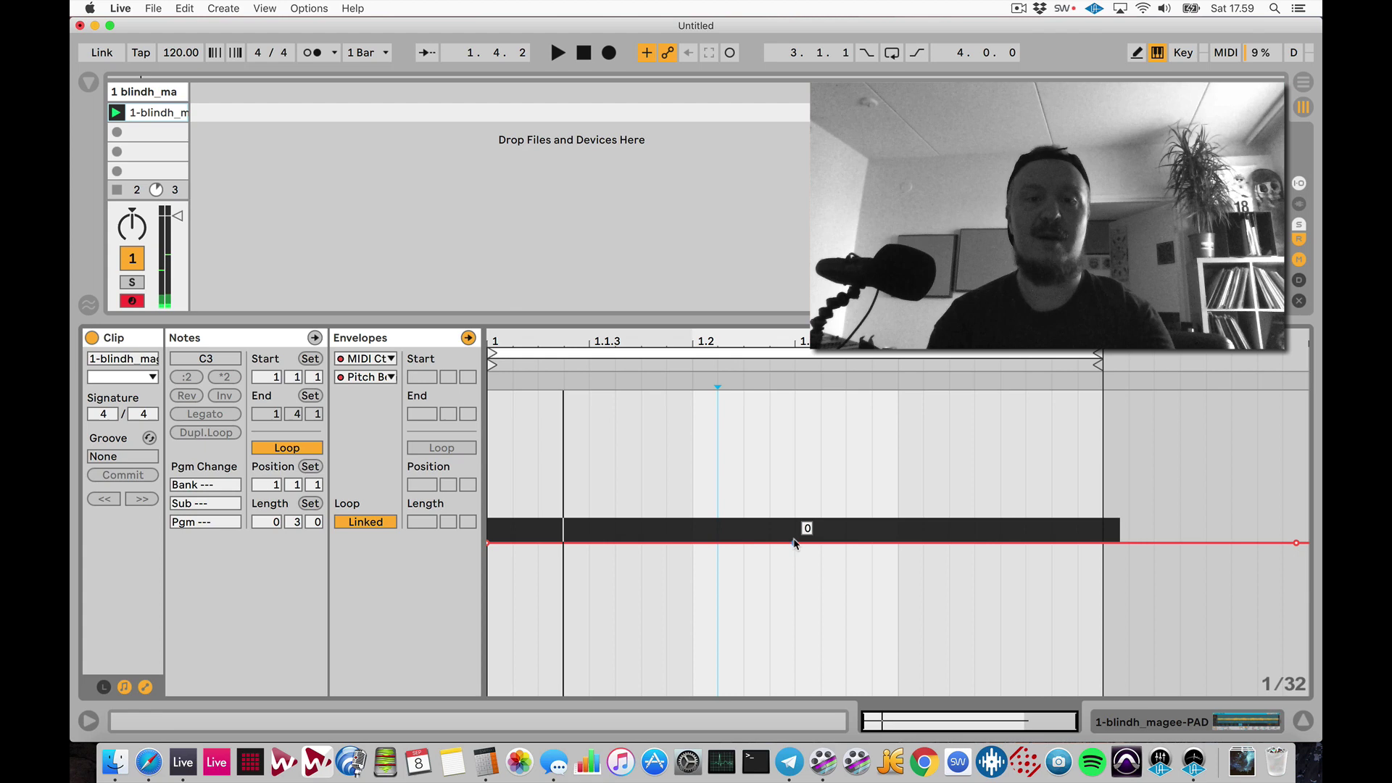
{"action": "key", "text": "super+z"}
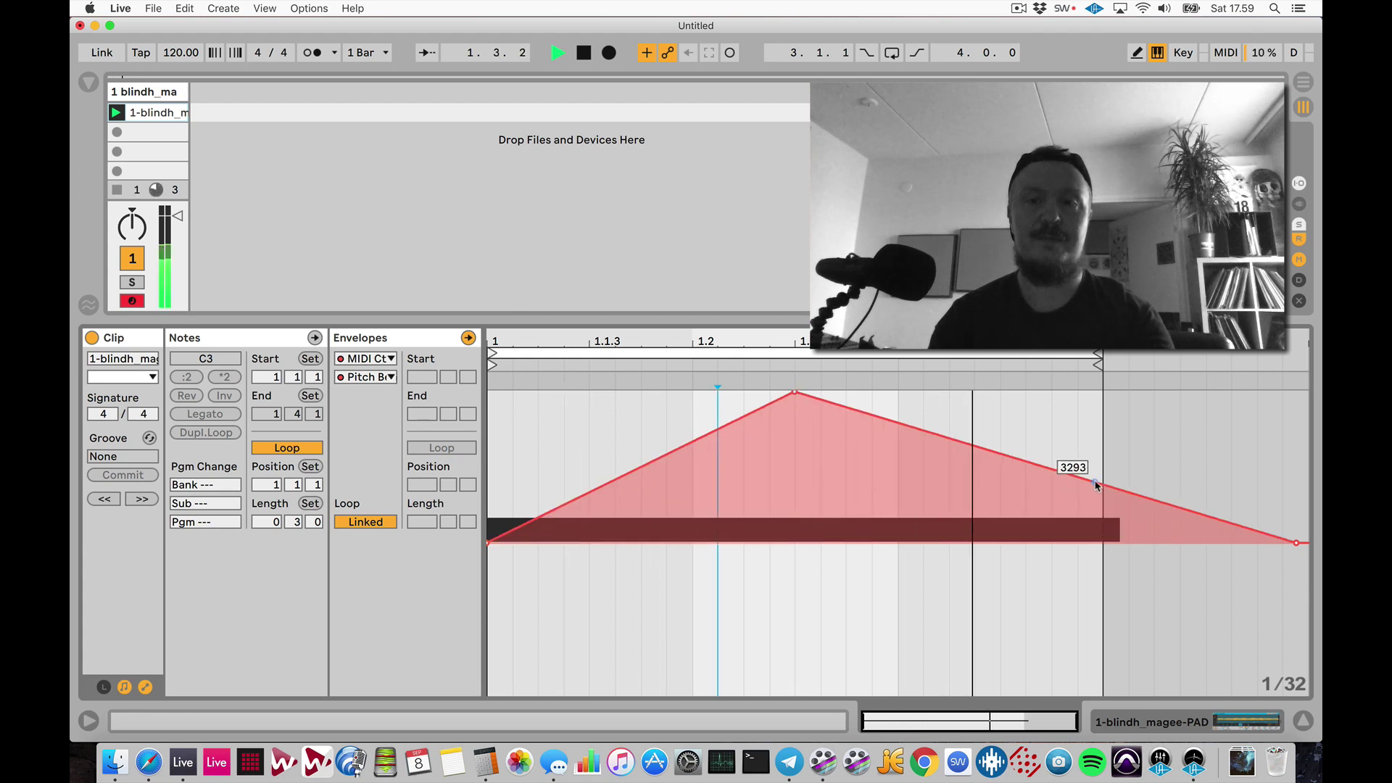
{"action": "mouse_move", "coordinate": [1100, 491]}
{"action": "left_mouse_down"}
{"action": "mouse_move", "coordinate": [1102, 555]}
{"action": "mouse_move", "coordinate": [1104, 544]}
{"action": "left_mouse_up"}
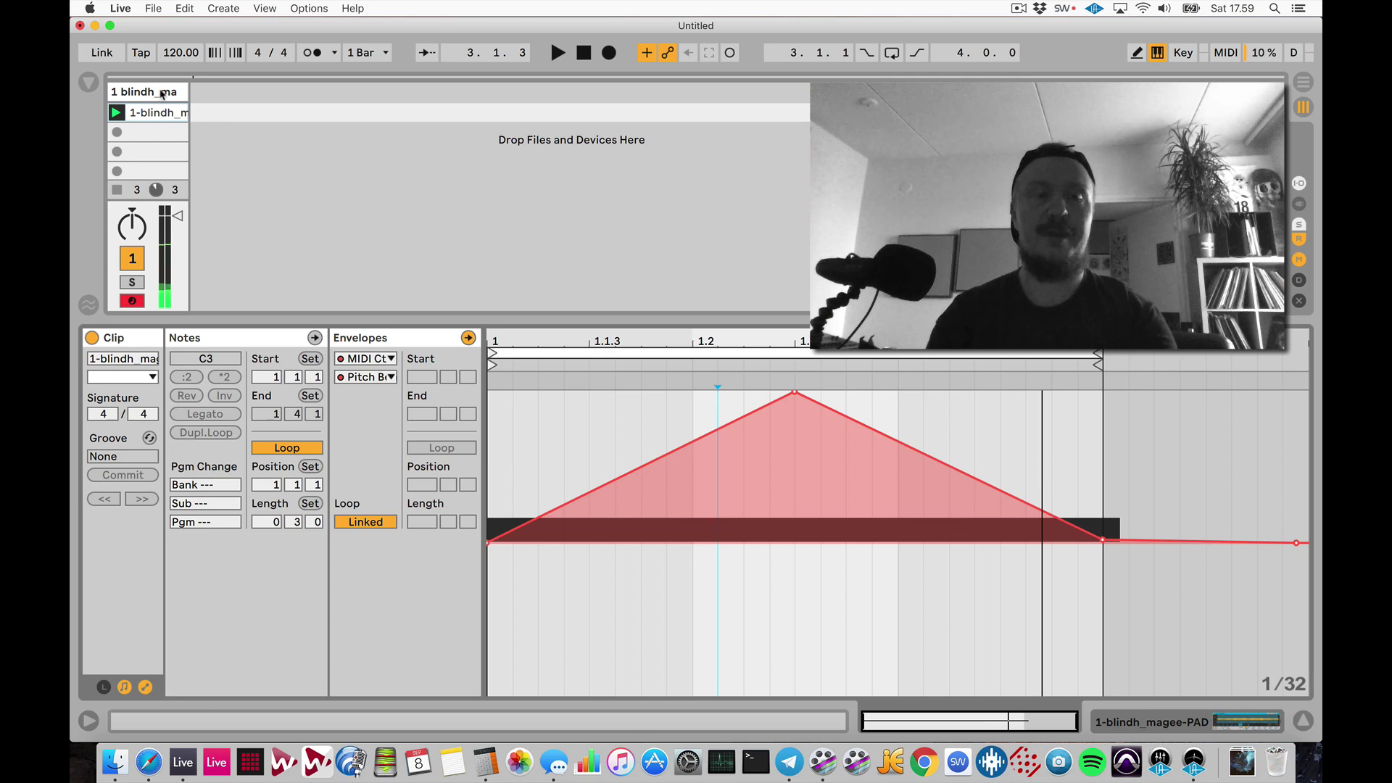
- Convert the pad's Simpler into a Sampler from the device title bar menu
{"action": "key", "text": "shift+Tab"}
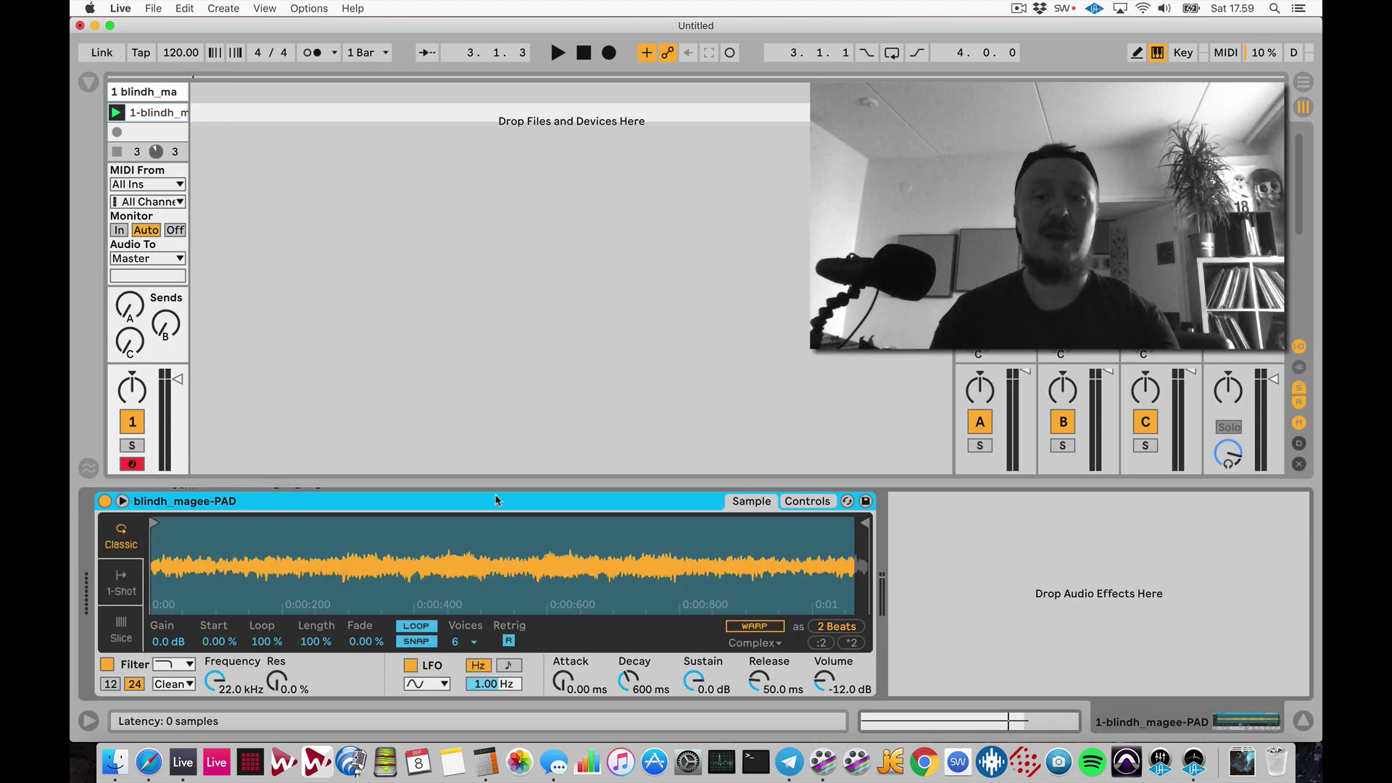
{"action": "left_click", "coordinate": [806, 501]}
{"action": "left_click", "coordinate": [751, 500]}
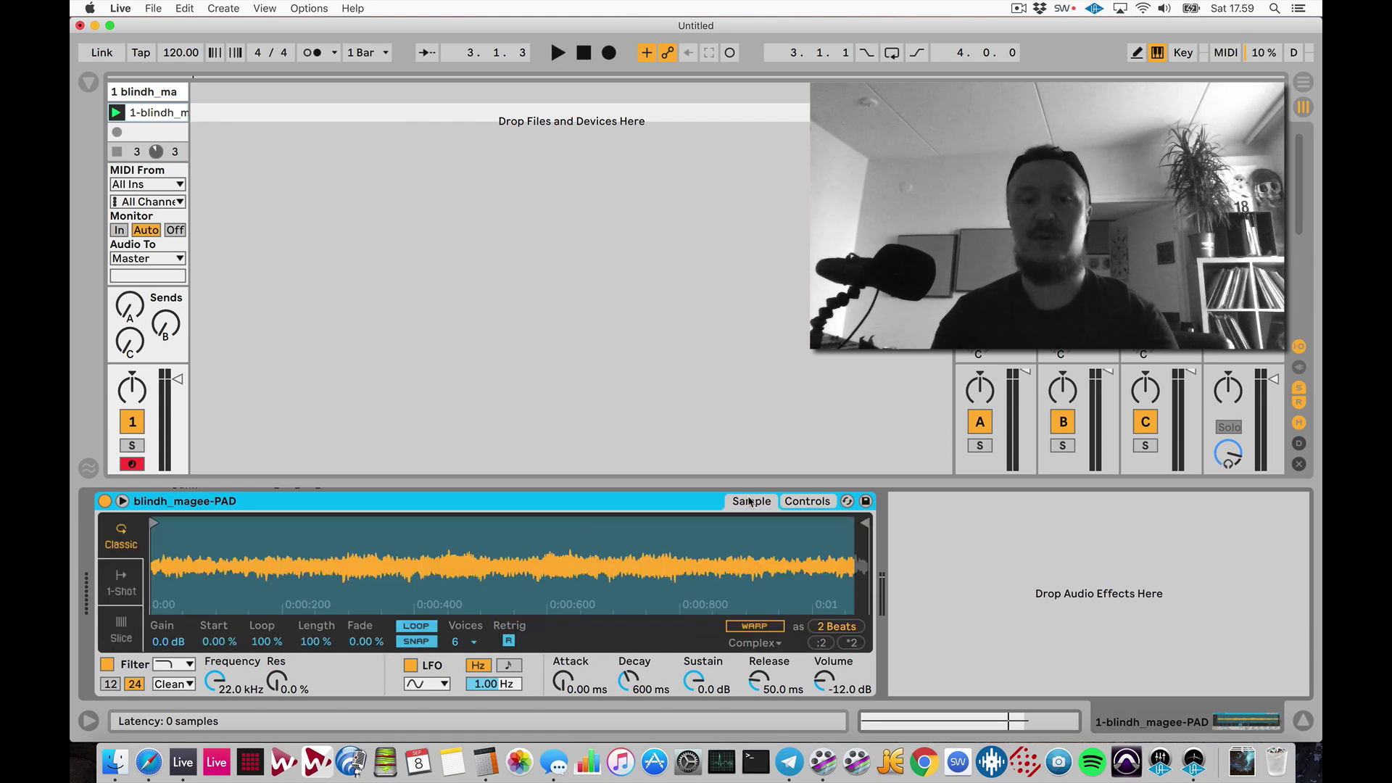
{"action": "right_click", "coordinate": [588, 503]}
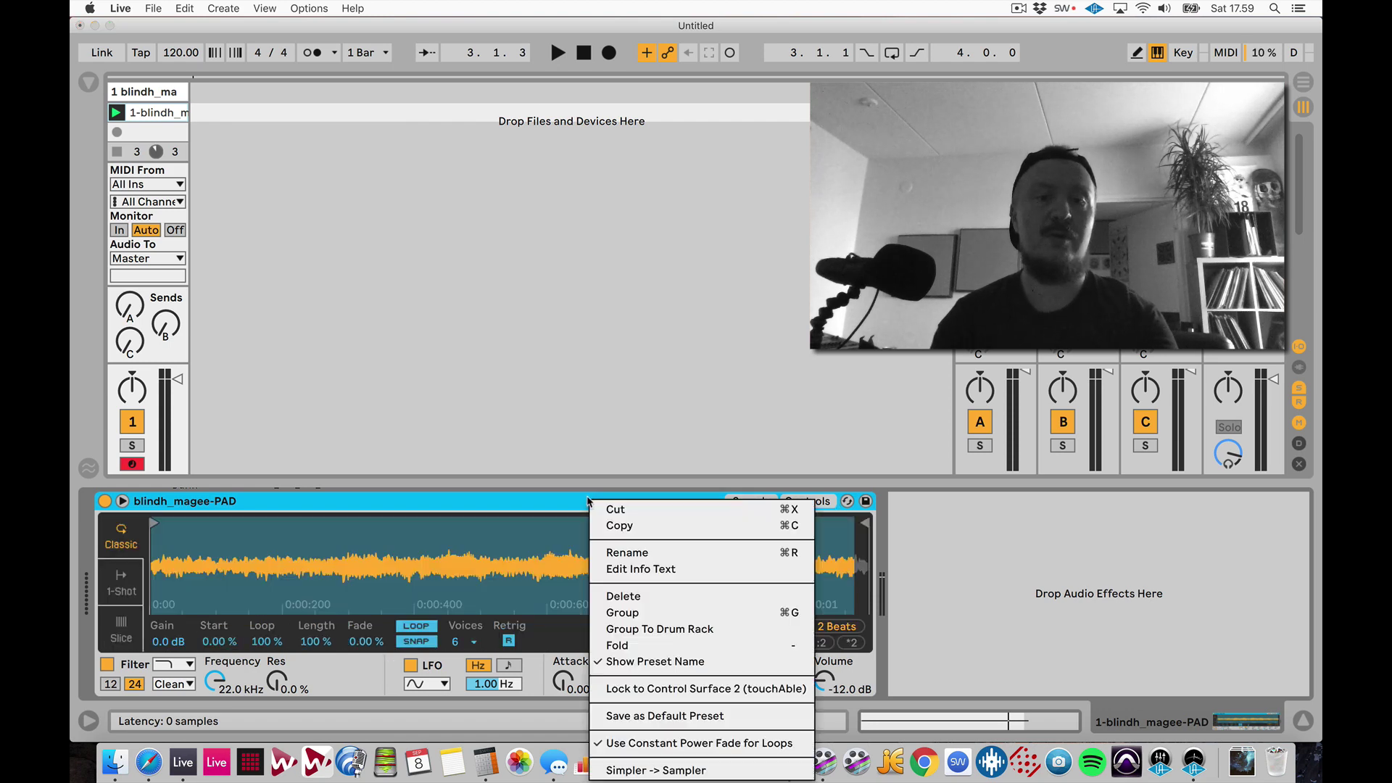
{"action": "left_click", "coordinate": [655, 770]}
- Set the Sampler's Pitch Bend Range to +24 semitones, then return to the waveform view
{"action": "left_click", "coordinate": [802, 501]}
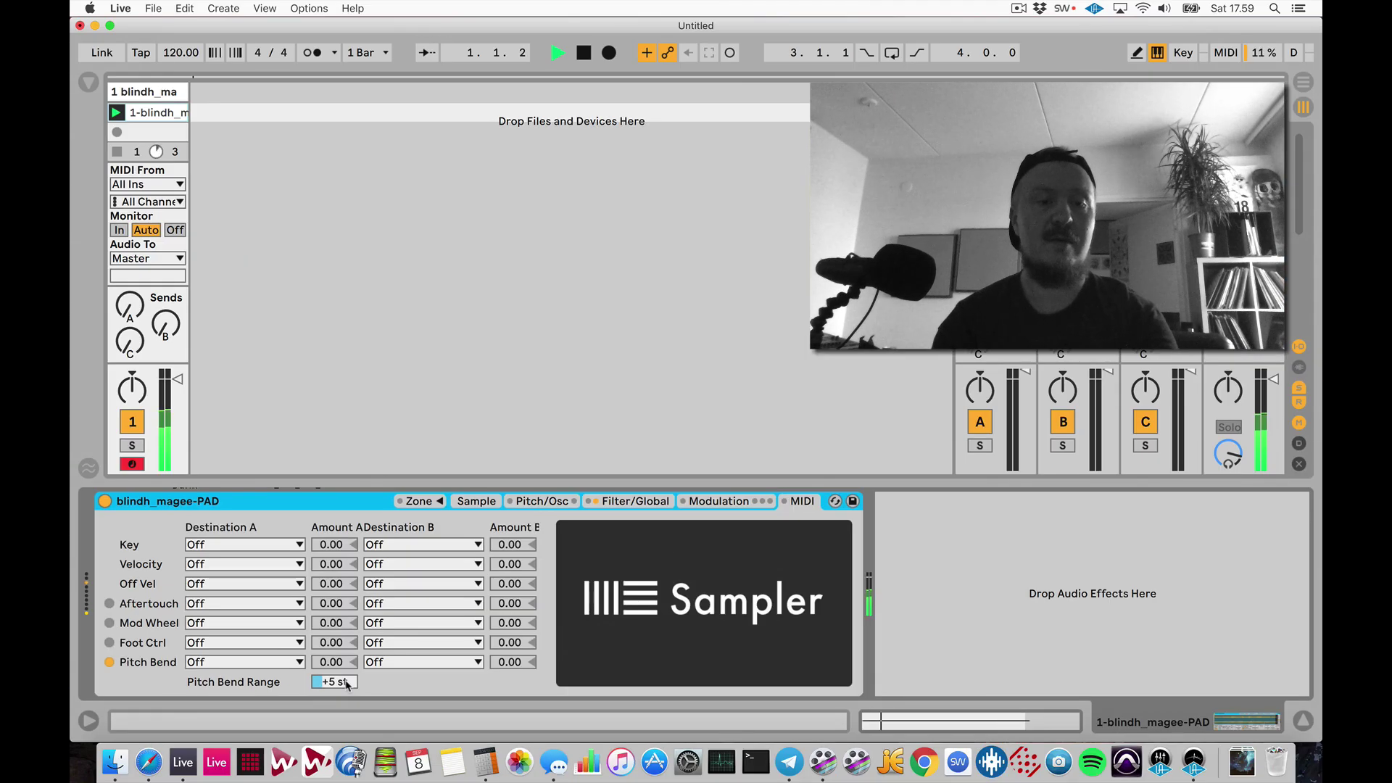
{"action": "mouse_move", "coordinate": [346, 684]}
{"action": "left_mouse_down"}
{"action": "mouse_move", "coordinate": [346, 653]}
{"action": "mouse_move", "coordinate": [348, 685]}
{"action": "left_mouse_up"}
{"action": "type", "text": "24"}
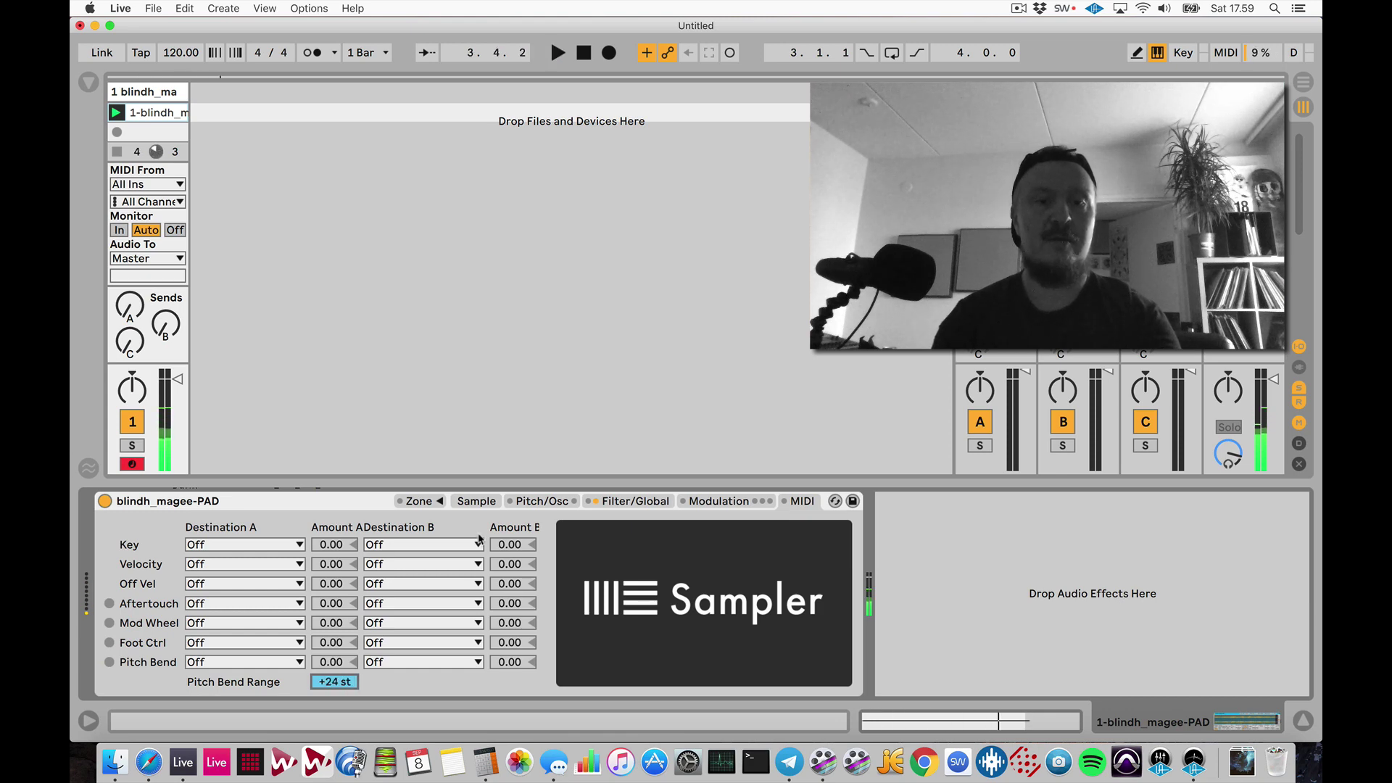
{"action": "left_click", "coordinate": [476, 501]}
- Convert the Sampler back to Simpler and play then stop the pad to audition it
{"action": "right_click", "coordinate": [342, 503]}
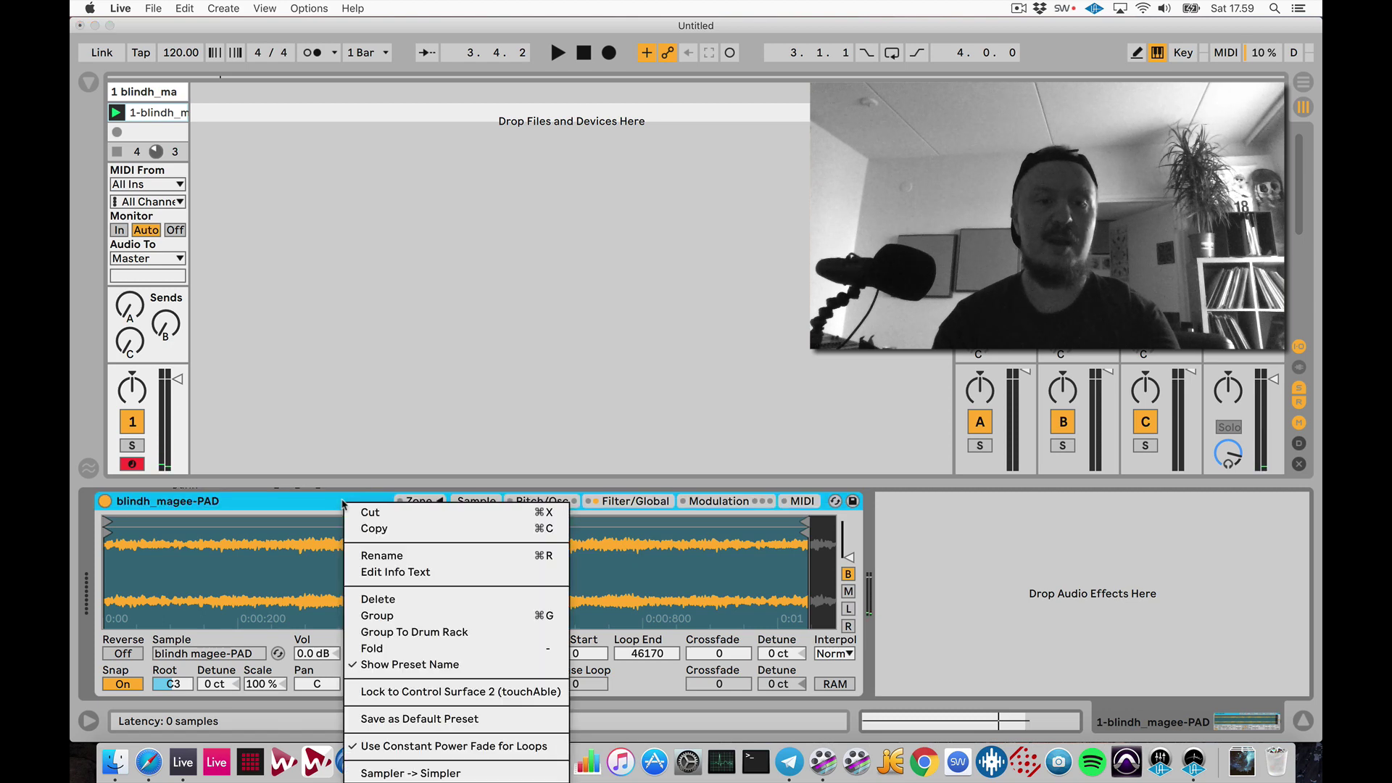
{"action": "left_click", "coordinate": [413, 772]}
{"action": "key", "text": "space"}
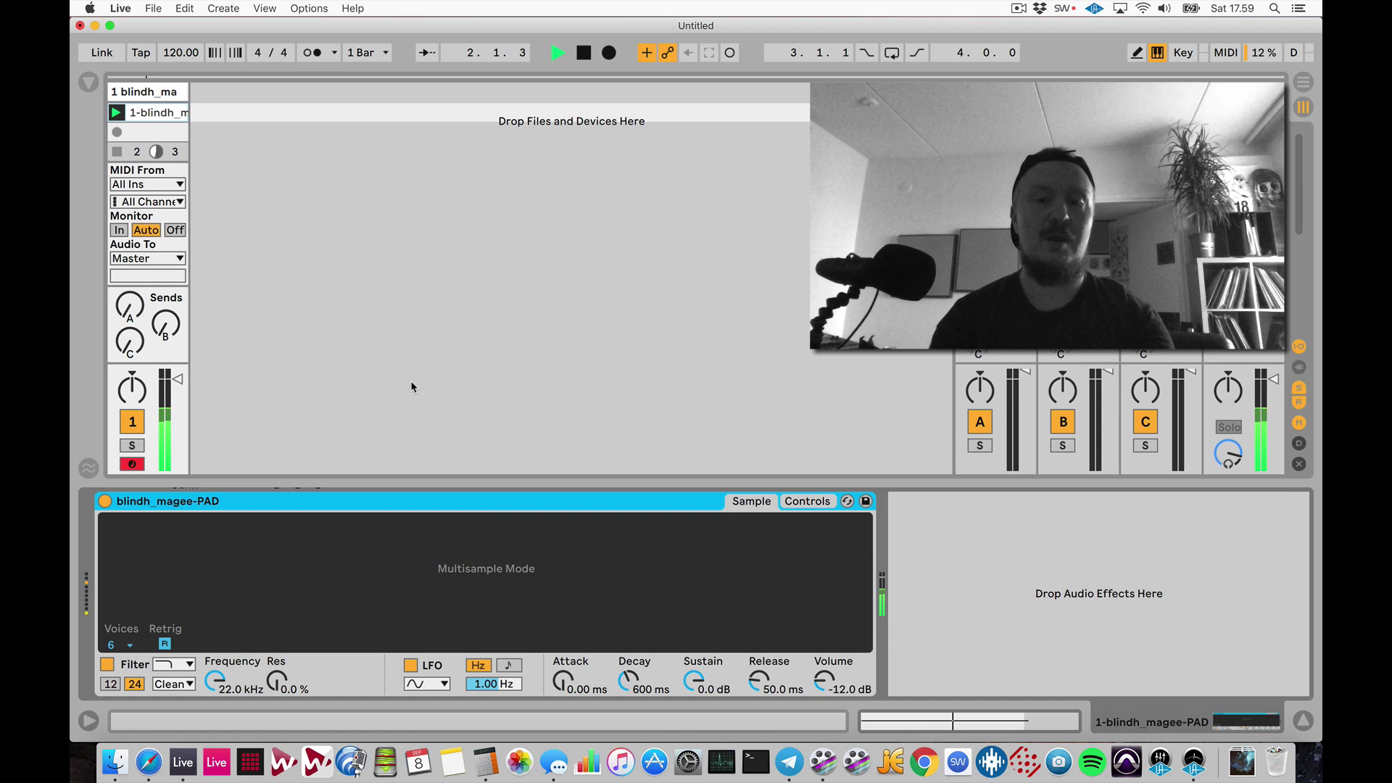
{"action": "key", "text": "space"}
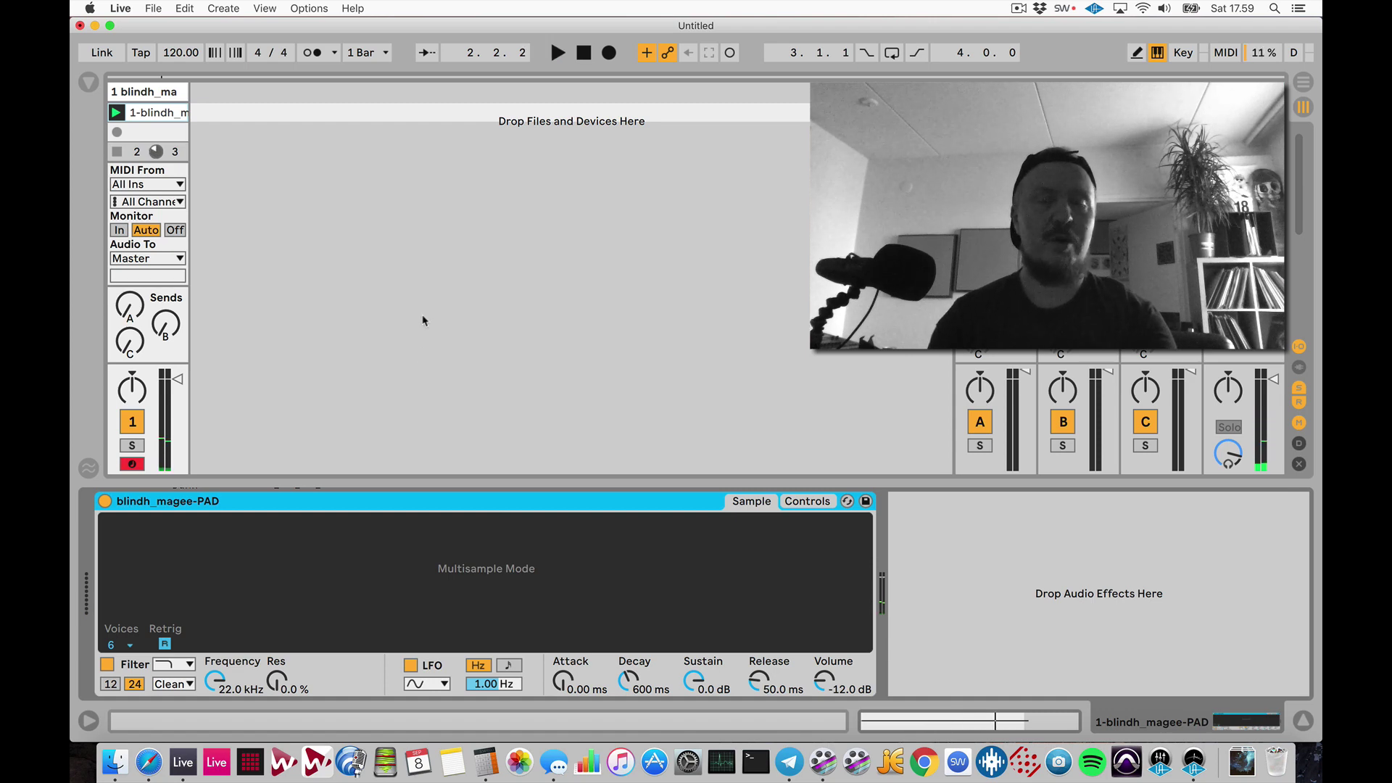
{"action": "mouse_move", "coordinate": [398, 542]}
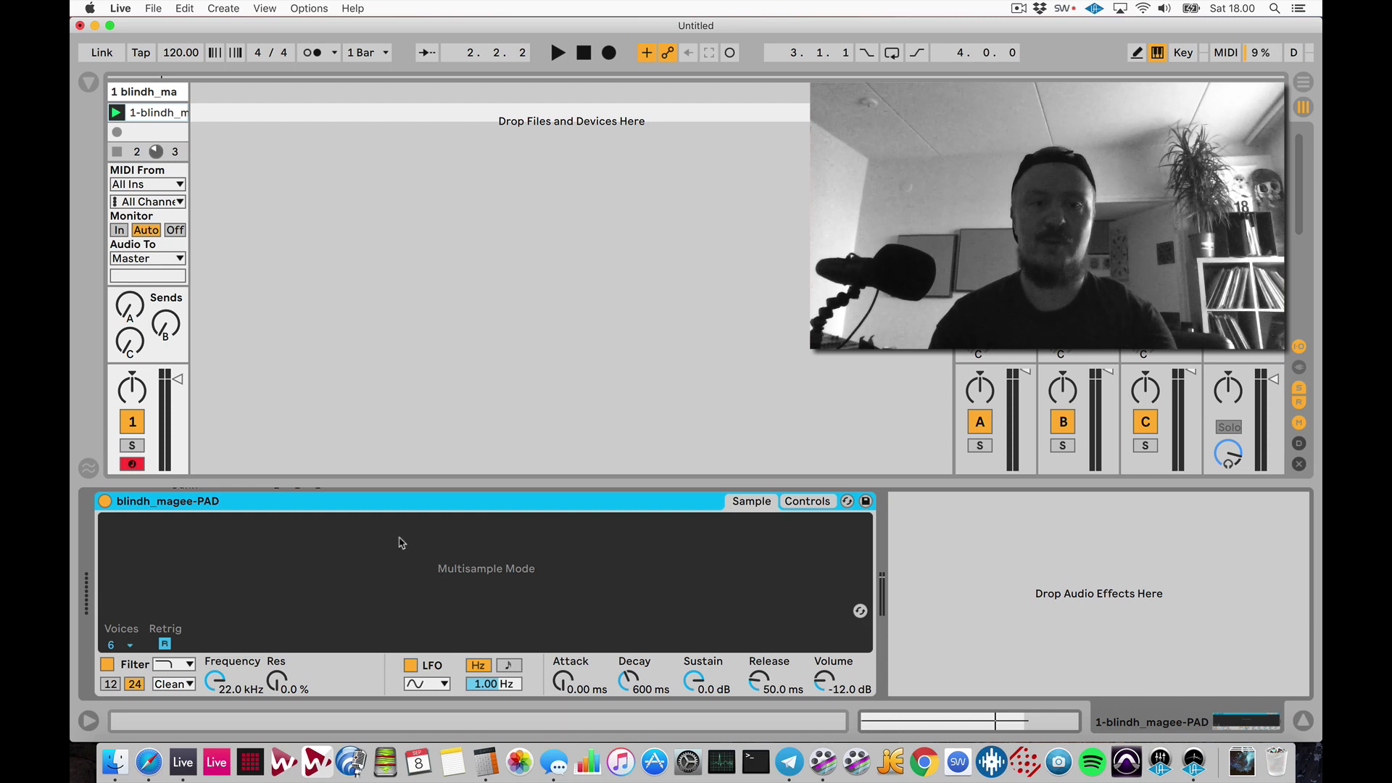
- Convert to Sampler again and move the Sample Start marker to 23352
{"action": "right_click", "coordinate": [400, 501]}
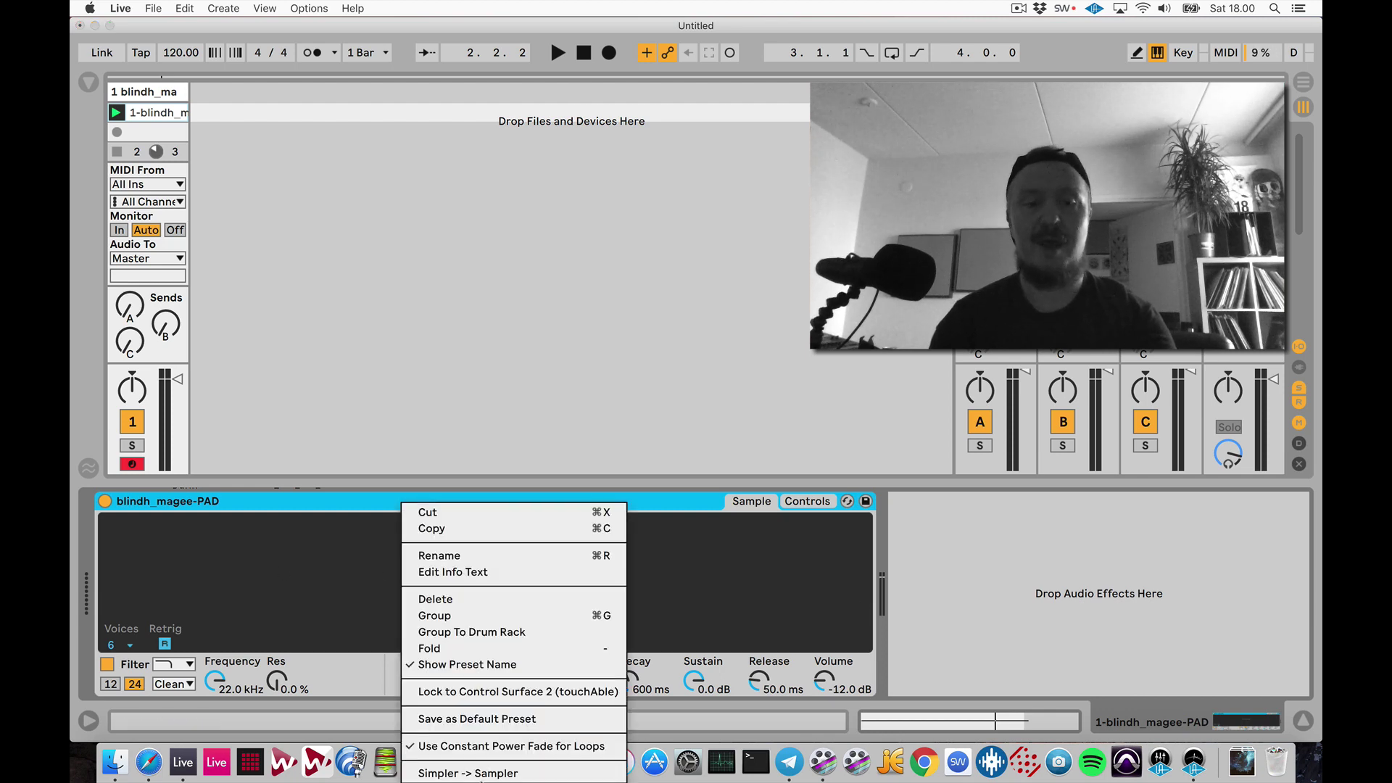
{"action": "left_click", "coordinate": [468, 772]}
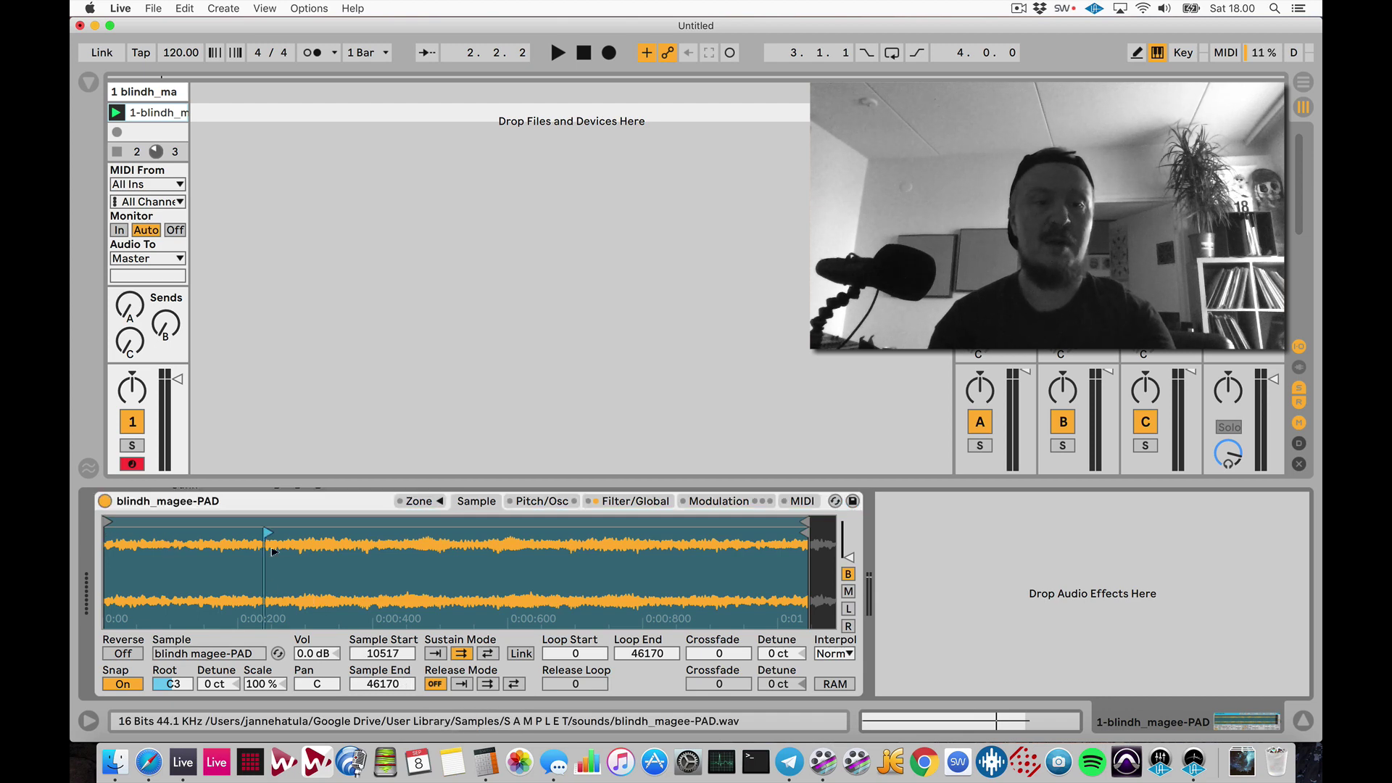
{"action": "left_click_drag", "start_coordinate": [268, 538], "coordinate": [462, 538]}
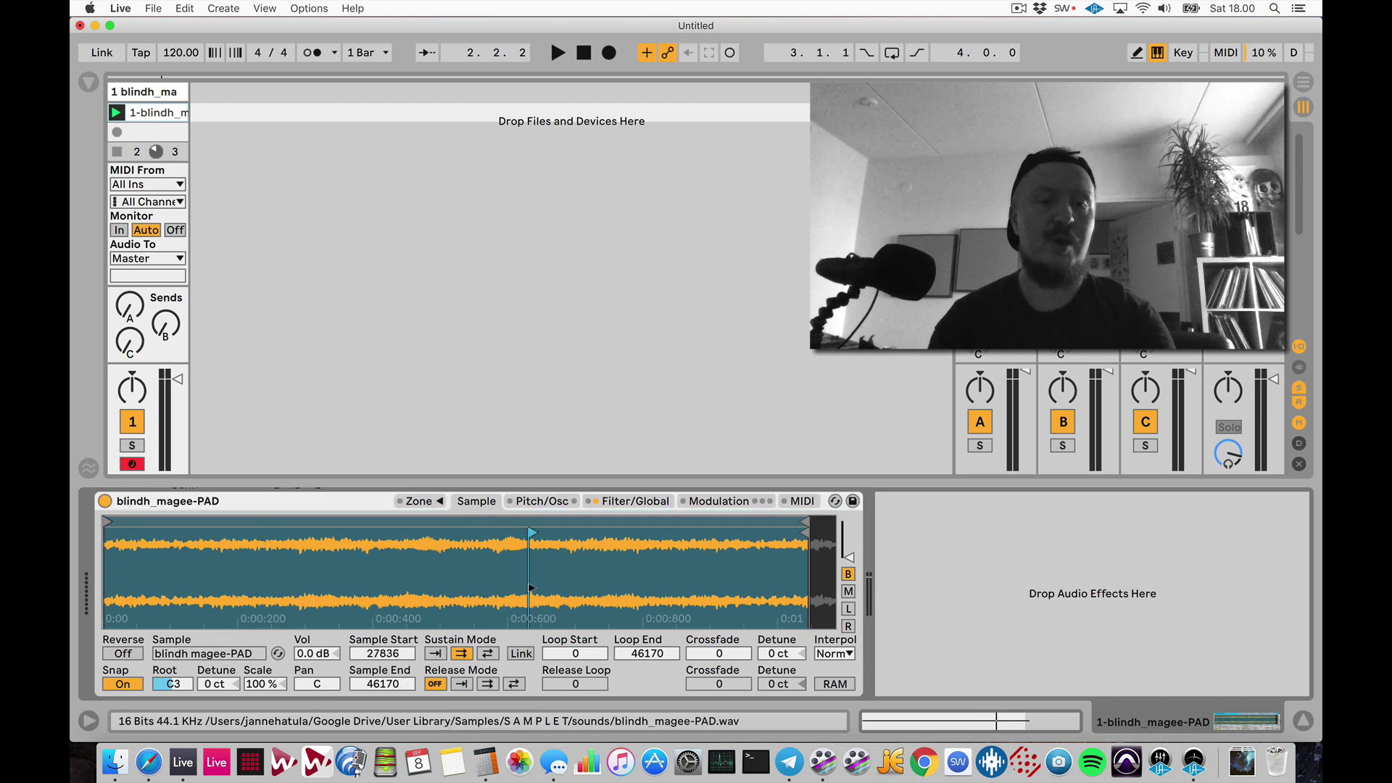
- Convert the Sampler back to a Multisample Mode Simpler and toggle playback with Space
{"action": "right_click", "coordinate": [367, 501]}
{"action": "left_click", "coordinate": [424, 771]}
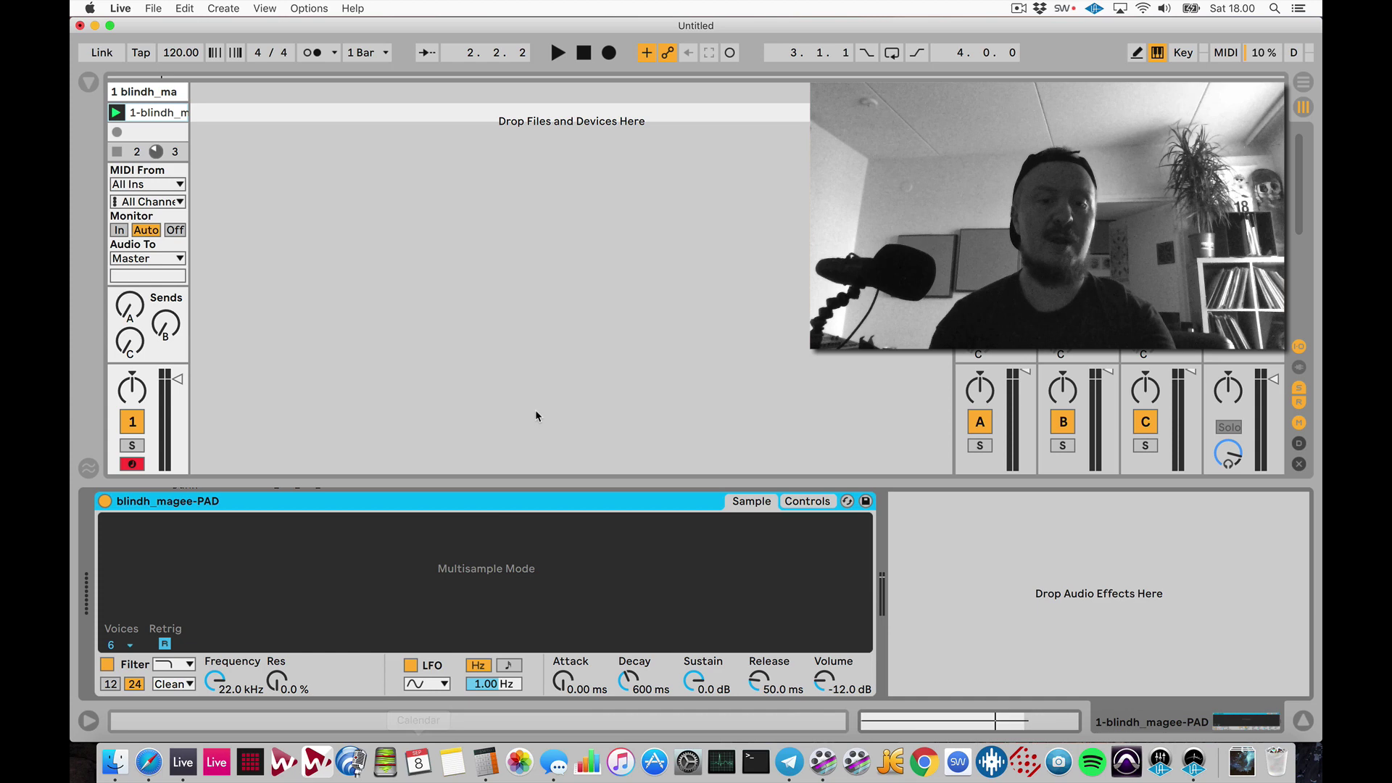
{"action": "key", "text": "space"}
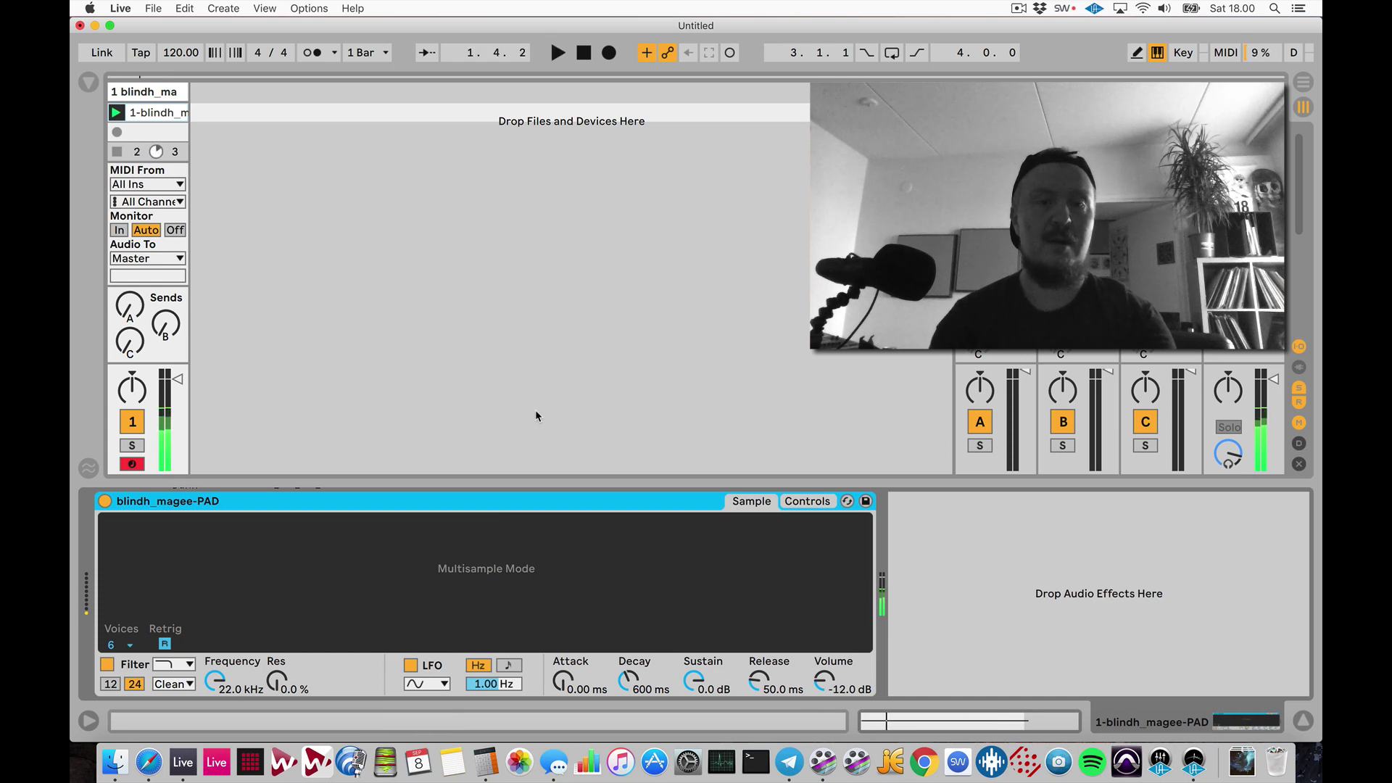